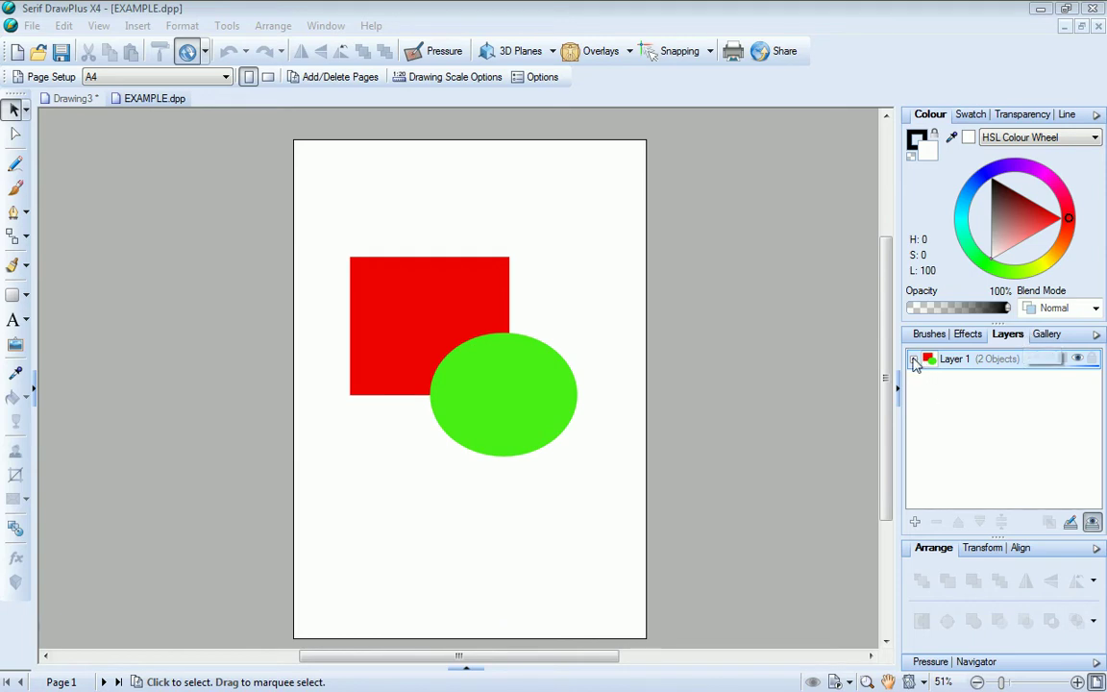
List the objects on Layer 1, draw a Quick Polygon over the lower part of the green ellipse and add a new layer.
left_click(914, 360)
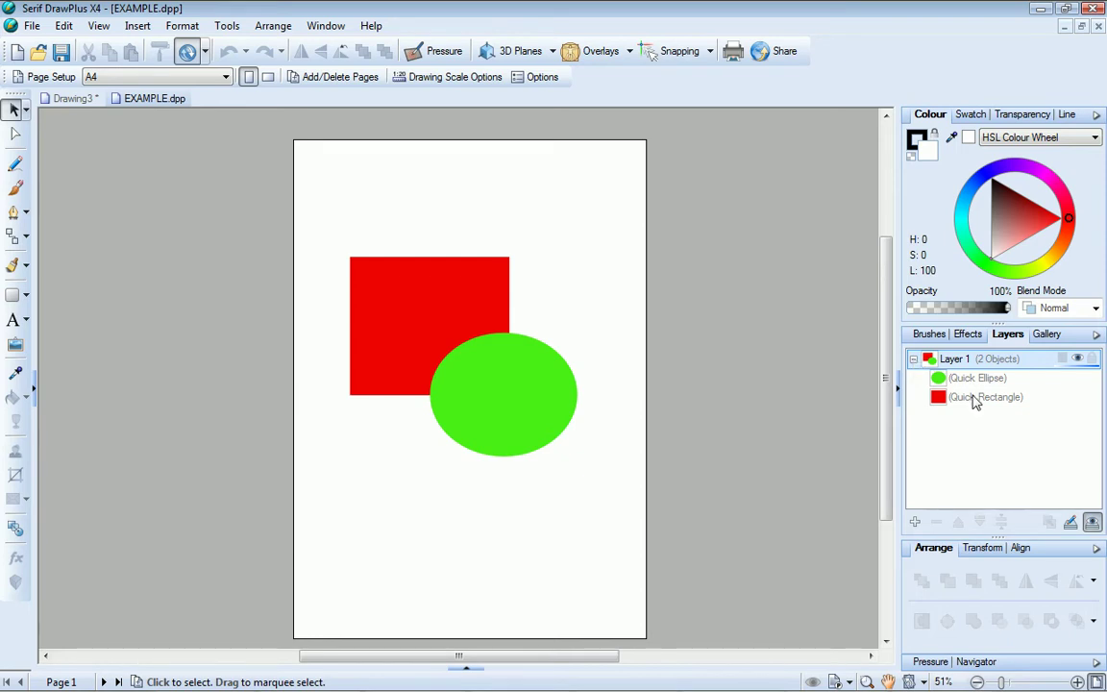
left_click(26, 298)
left_click(67, 323)
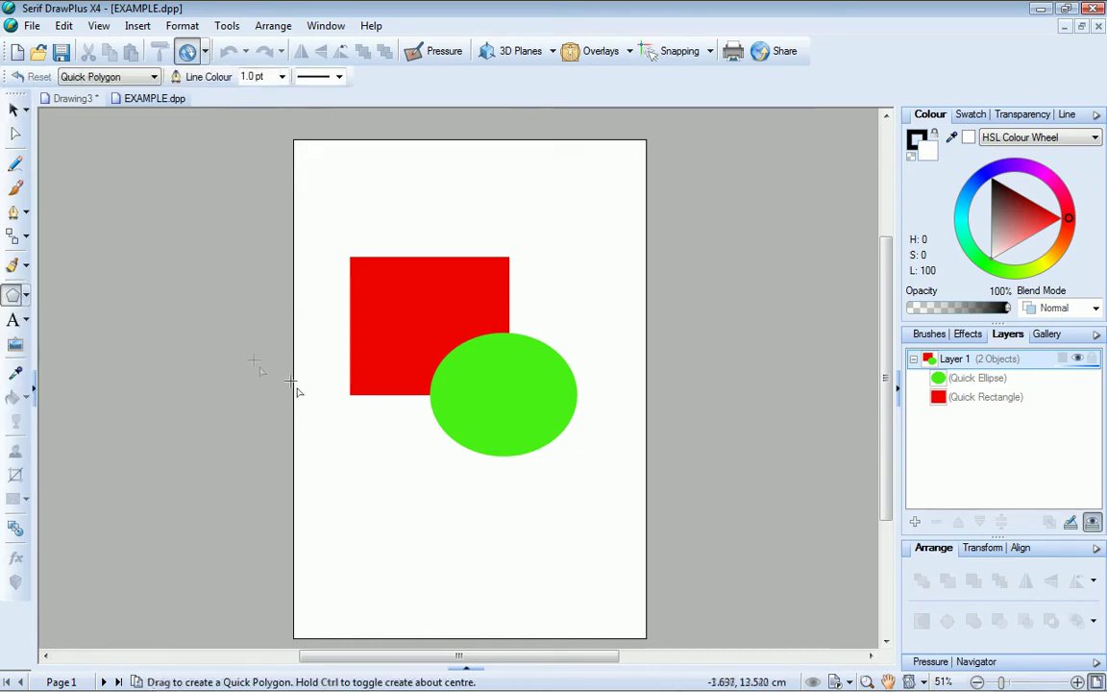
left_click_drag(408, 392, 540, 532)
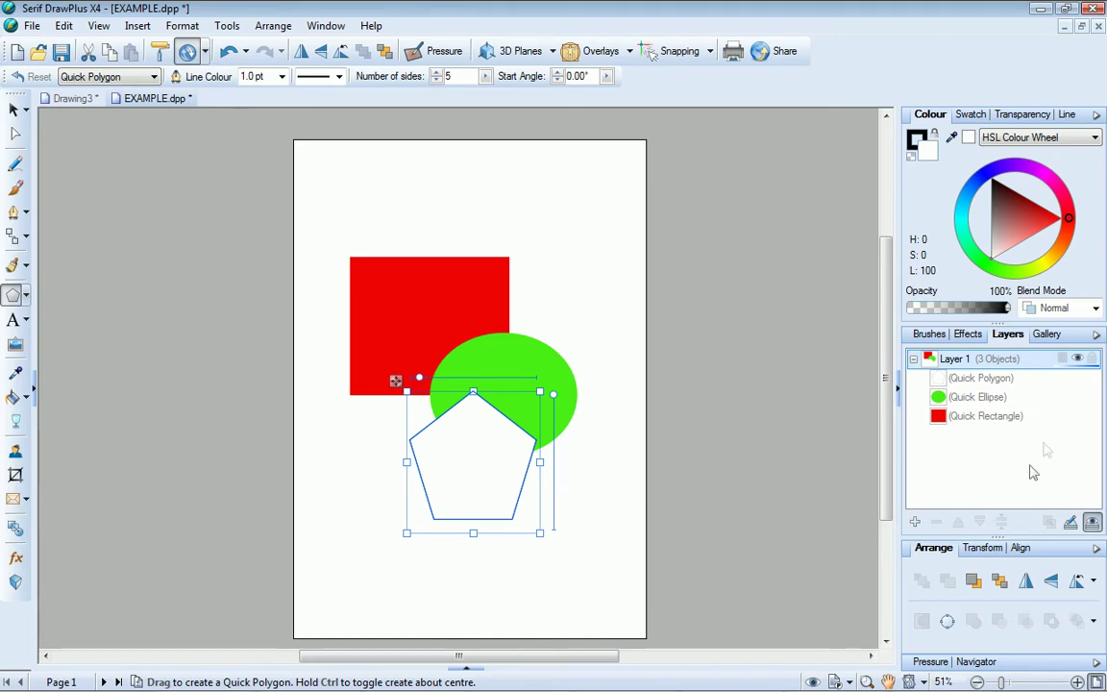
left_click(915, 523)
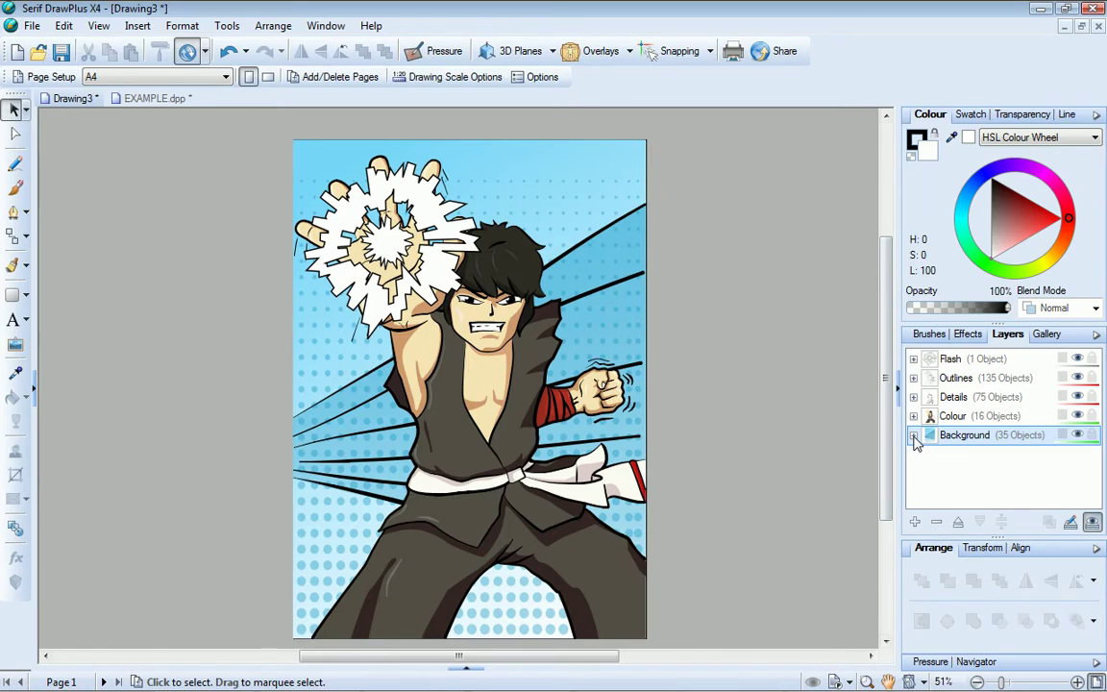
In Drawing3, expand the Colour layer, preview its object thumbnails and select the red closed curve with 5 nodes.
left_click(914, 437)
left_click(913, 416)
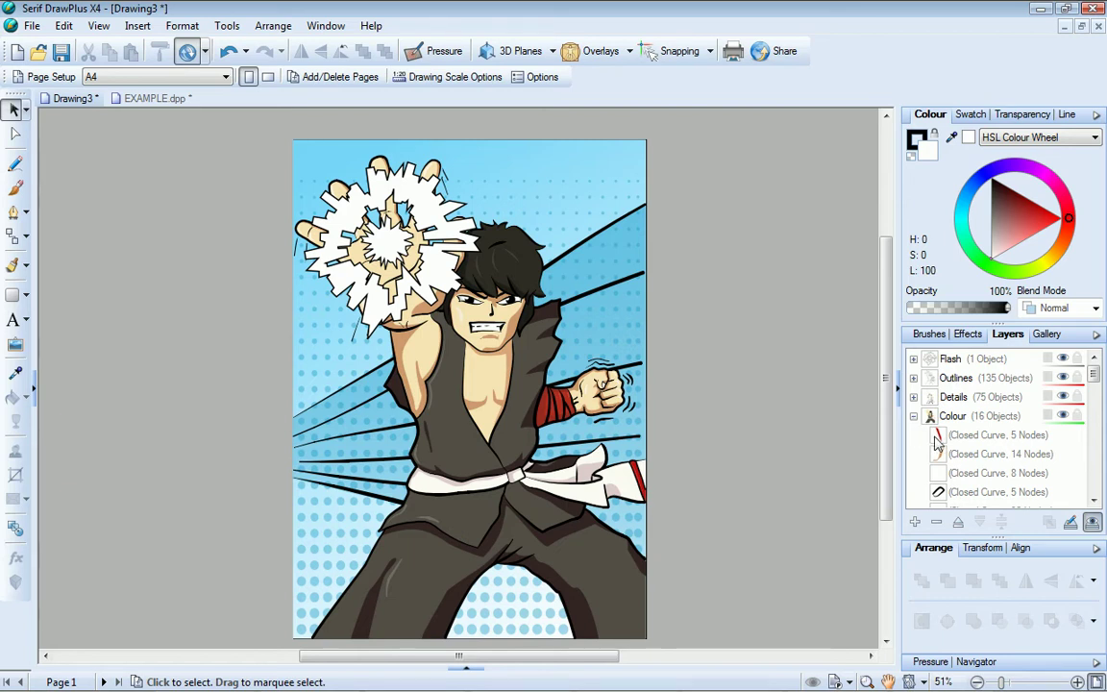
mouse_move(942, 444)
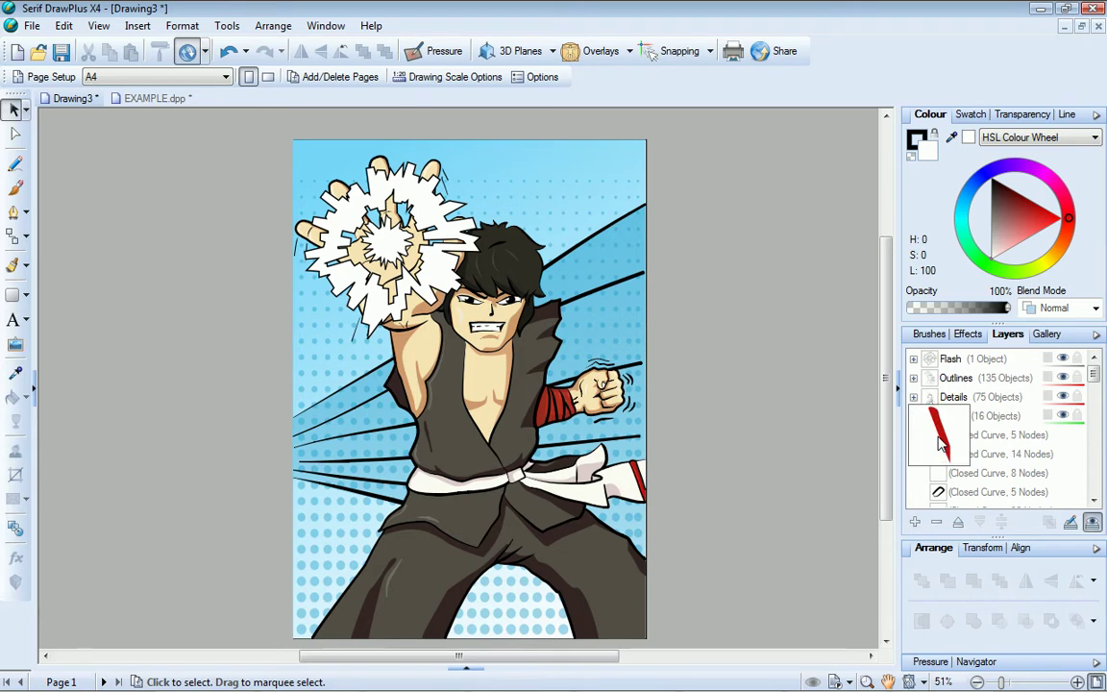
mouse_move(941, 493)
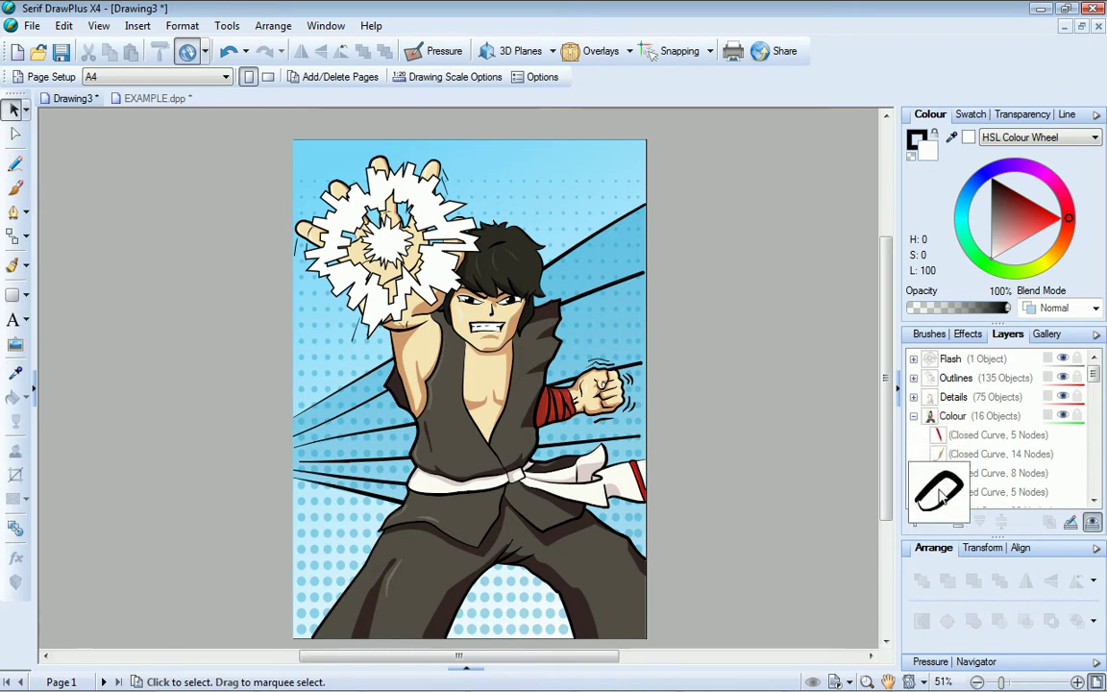
left_click(941, 439)
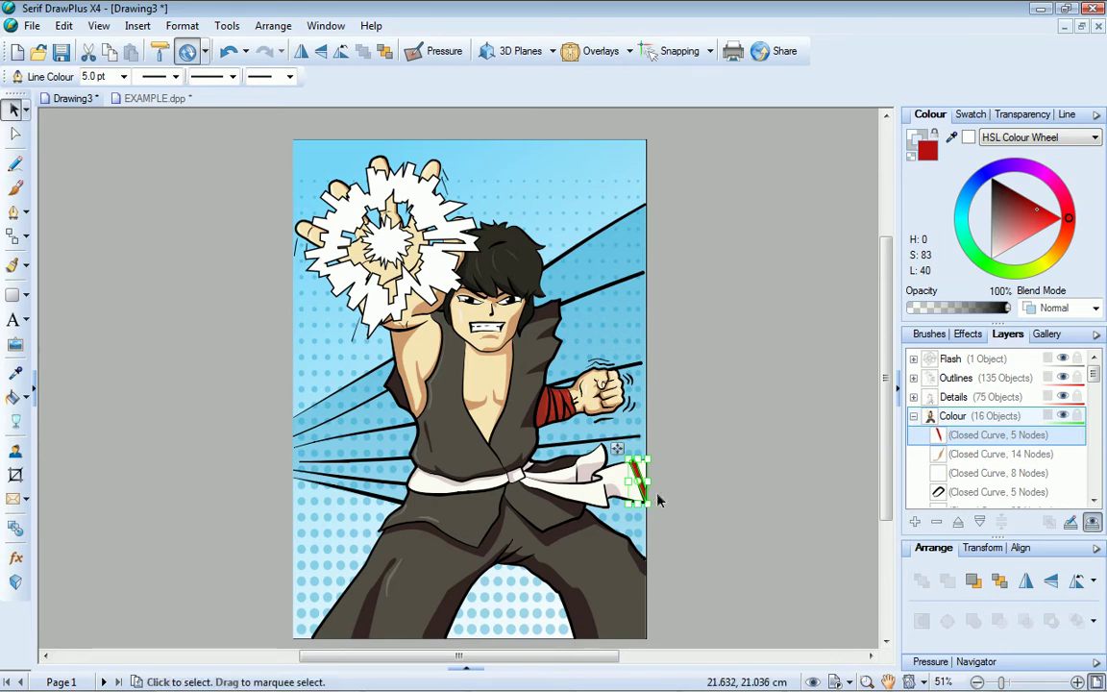
Expand the Flash layer and its group of 2 objects, and select the PolyCurve with 189 nodes.
left_click(913, 358)
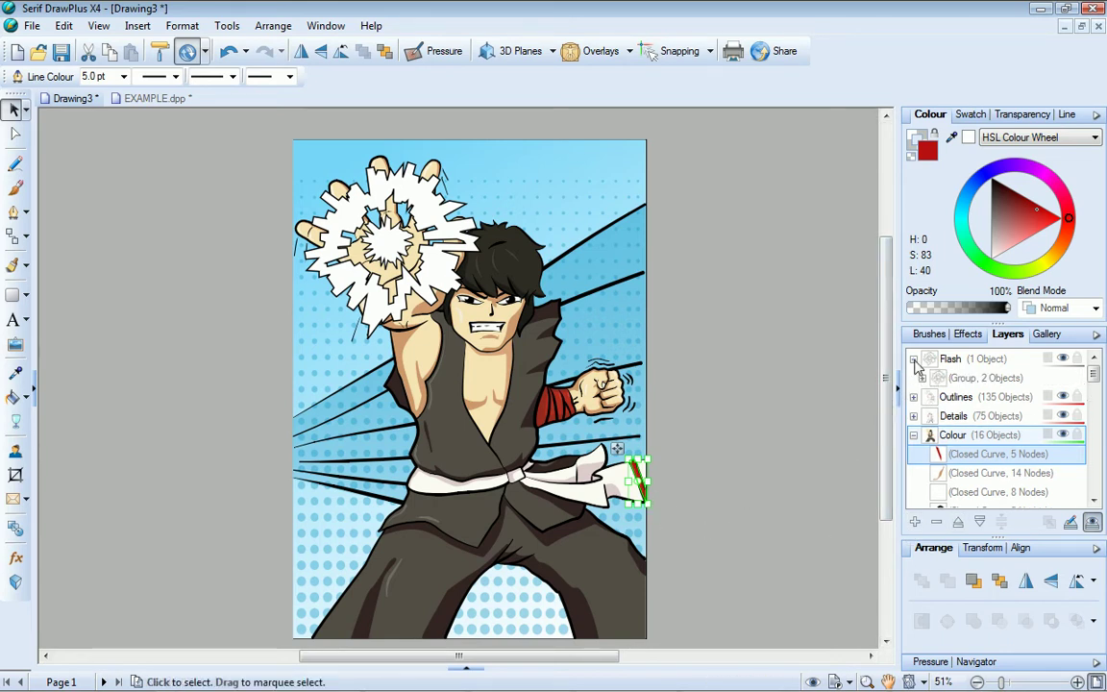
left_click(921, 377)
left_click(949, 397)
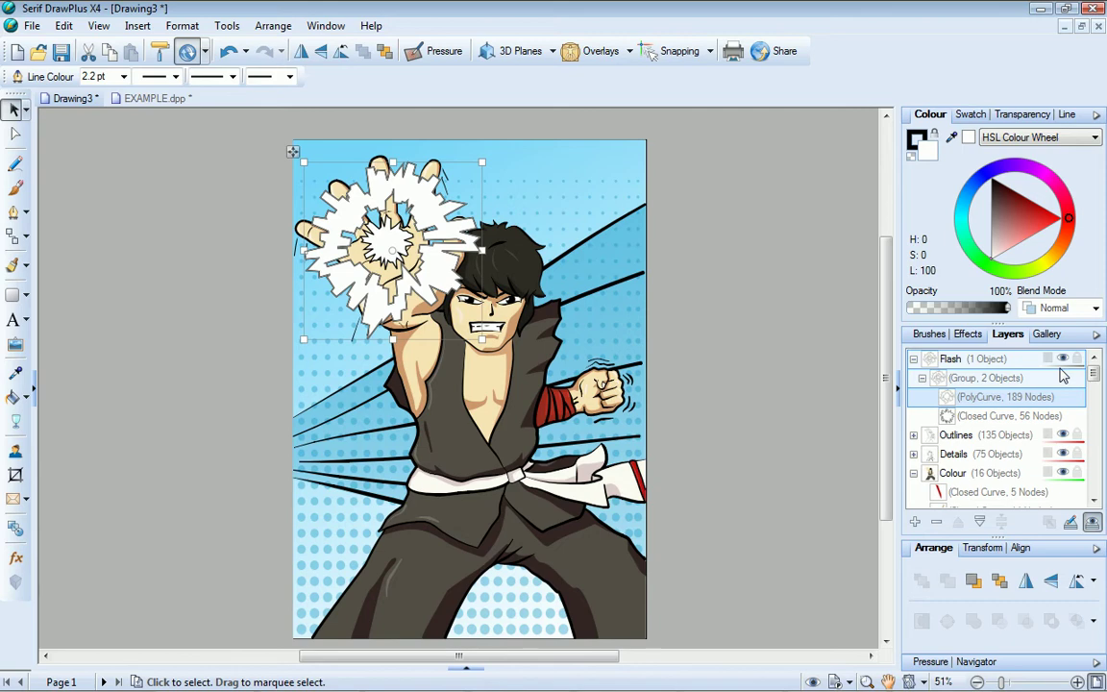
Rename the Flash layer as Top and set its layer colour to bright pink (RGB 255, 63, 239).
double_click(949, 359)
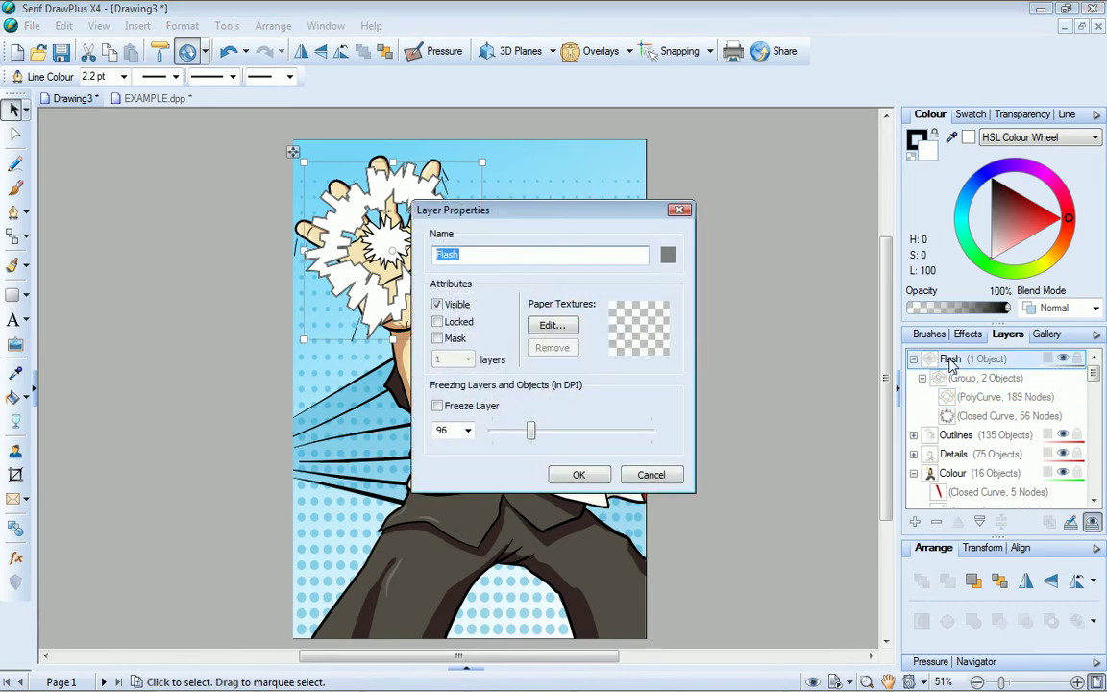
type("Top")
left_click(668, 254)
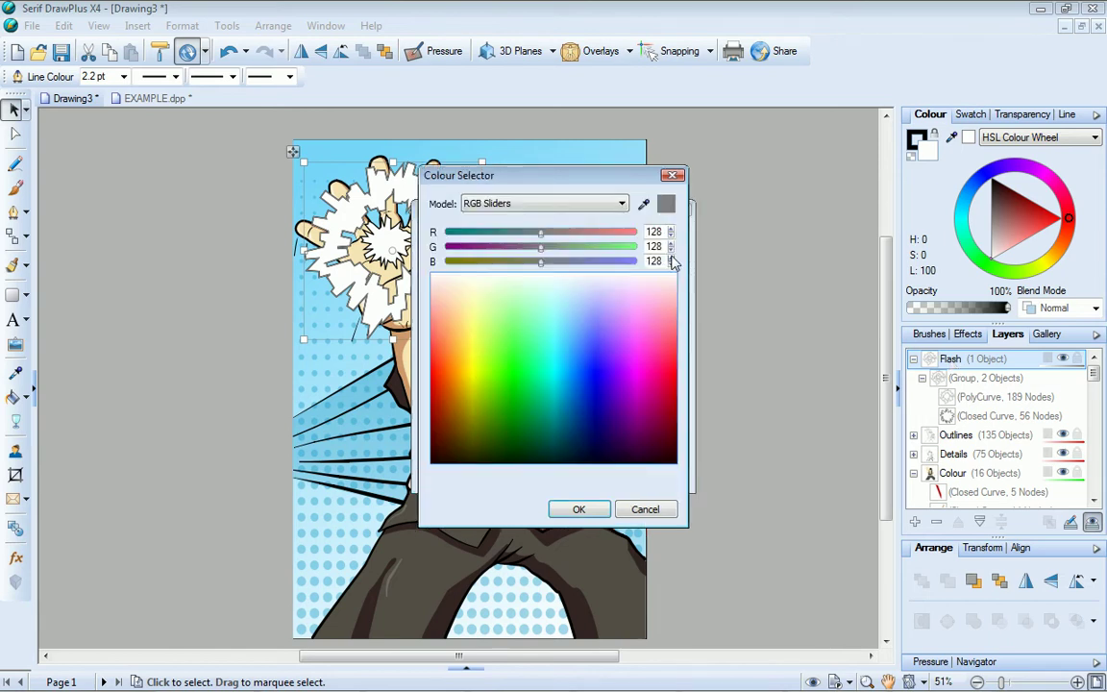
left_click(661, 307)
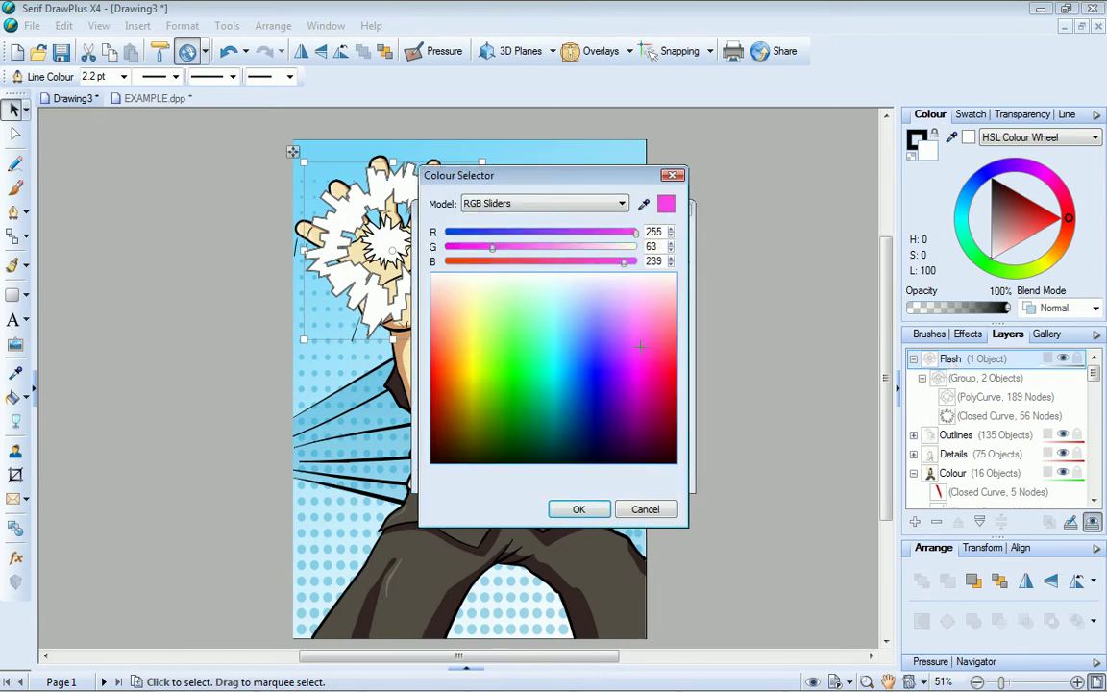
left_click(578, 510)
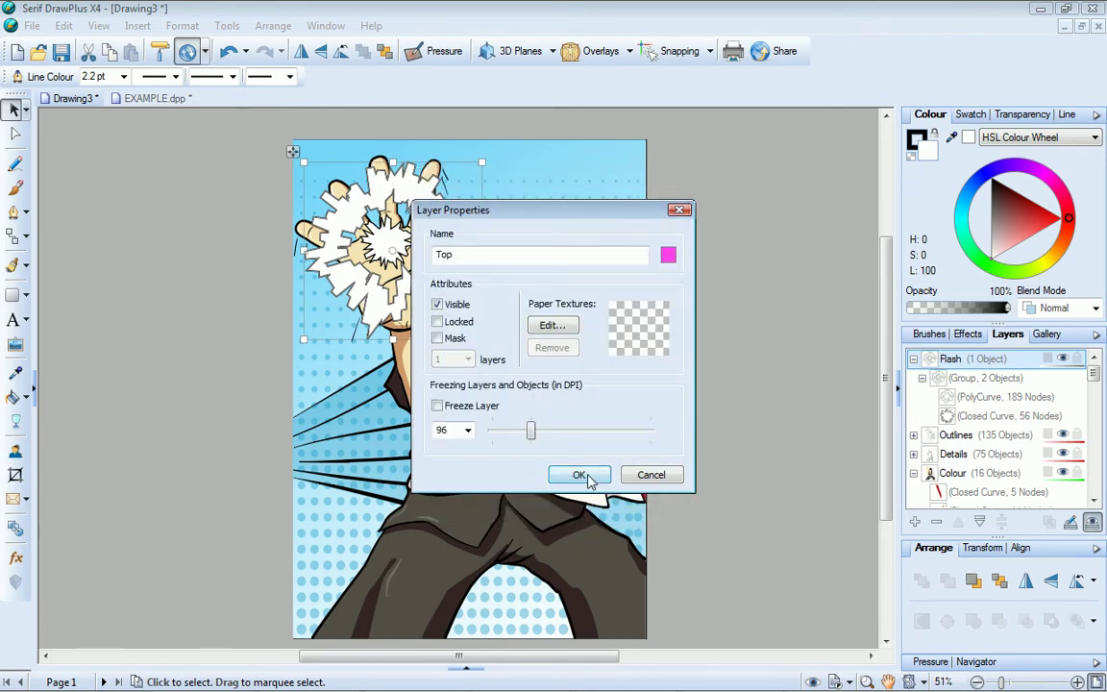
left_click(586, 476)
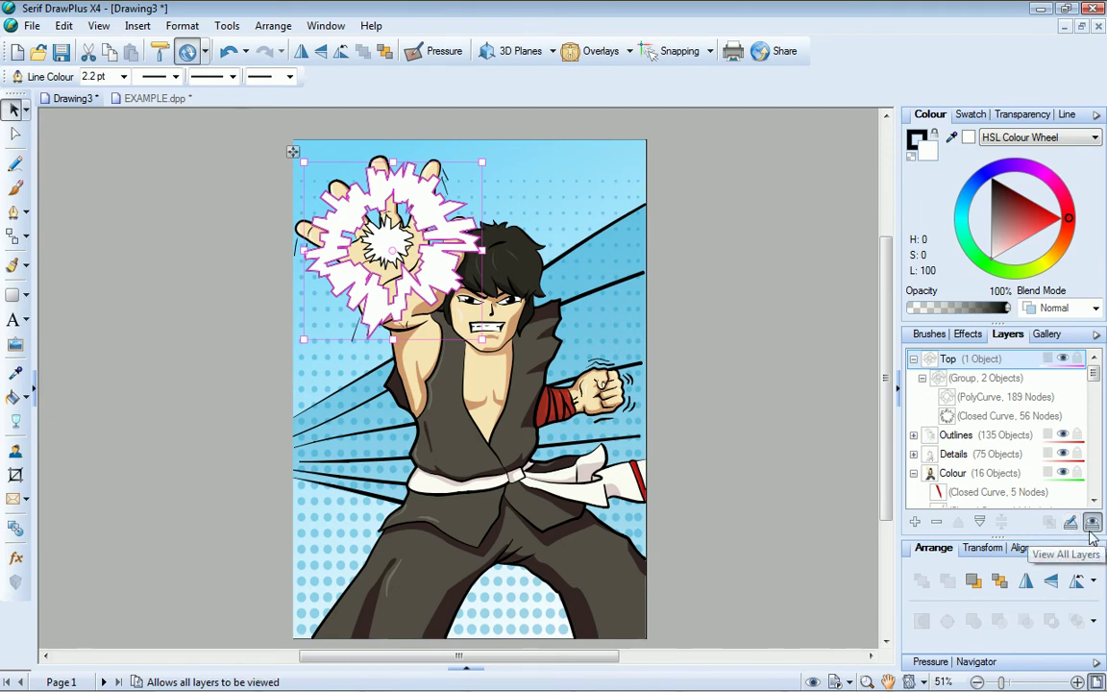
Collapse the Top layer with its group, and the Colour and Background layers, so that only the layer names are listed.
left_click(921, 377)
left_click(913, 359)
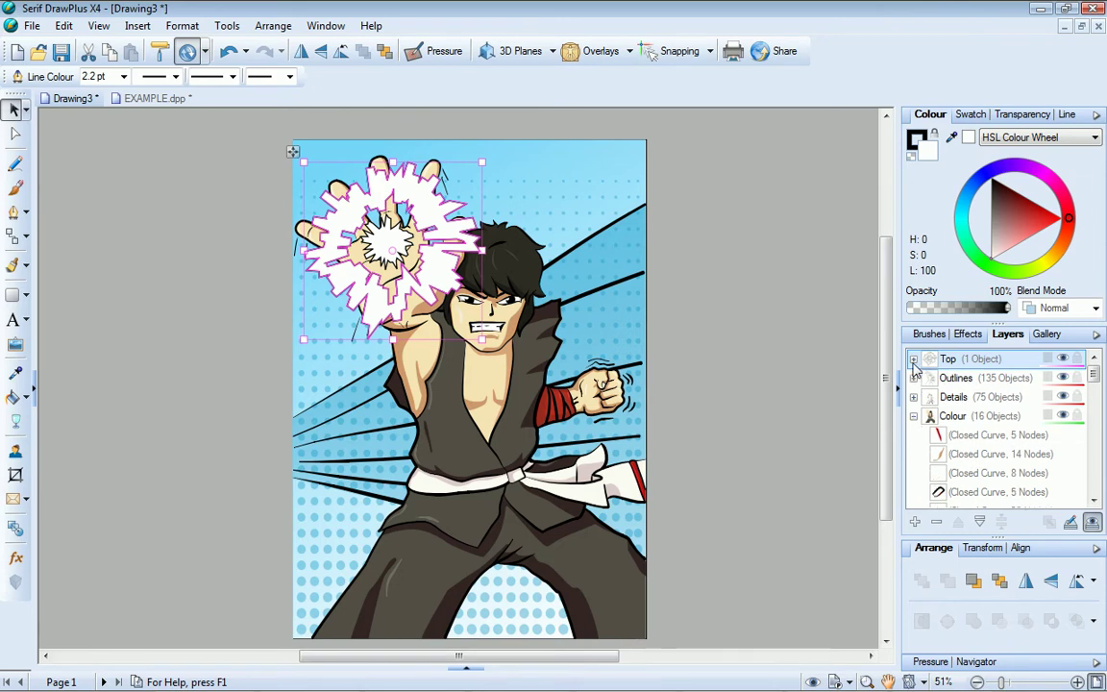
left_click(913, 416)
left_click(913, 435)
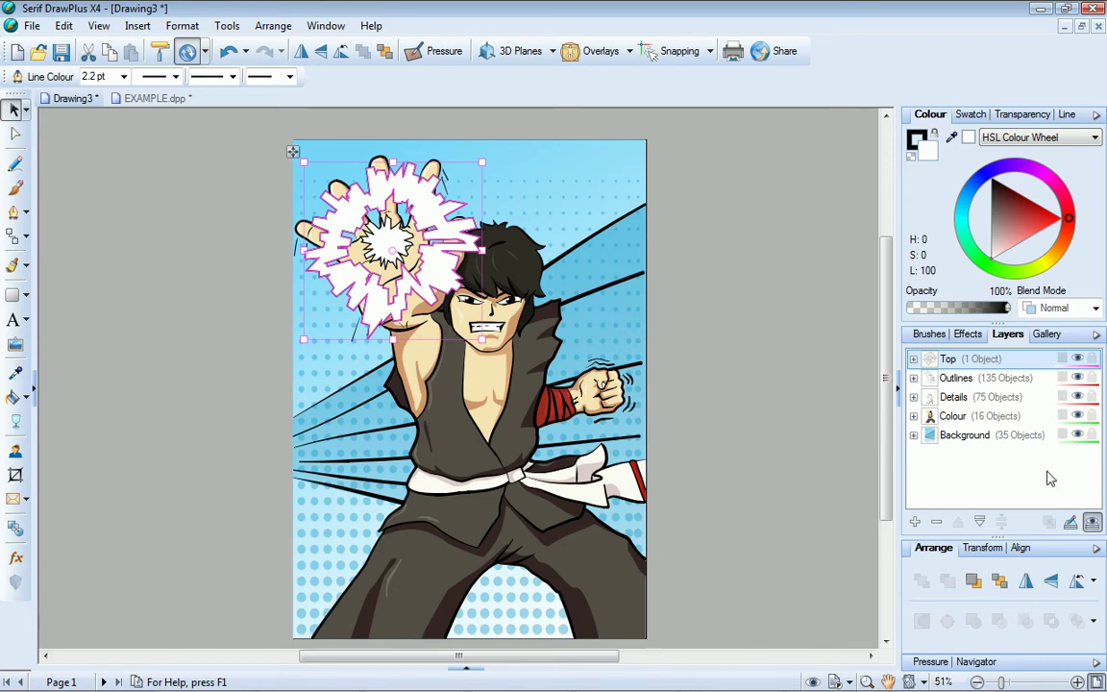
Apply the first Abstract paper texture to the Background layer, and check it by hiding and showing the layer again.
left_click(951, 438)
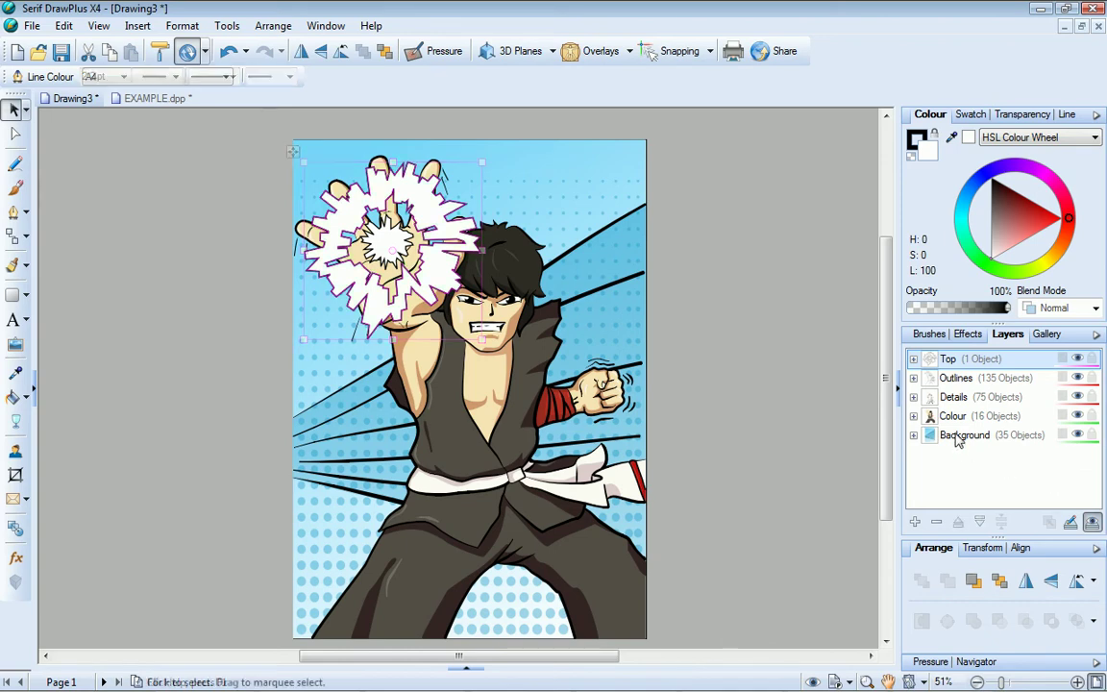
left_click(1063, 437)
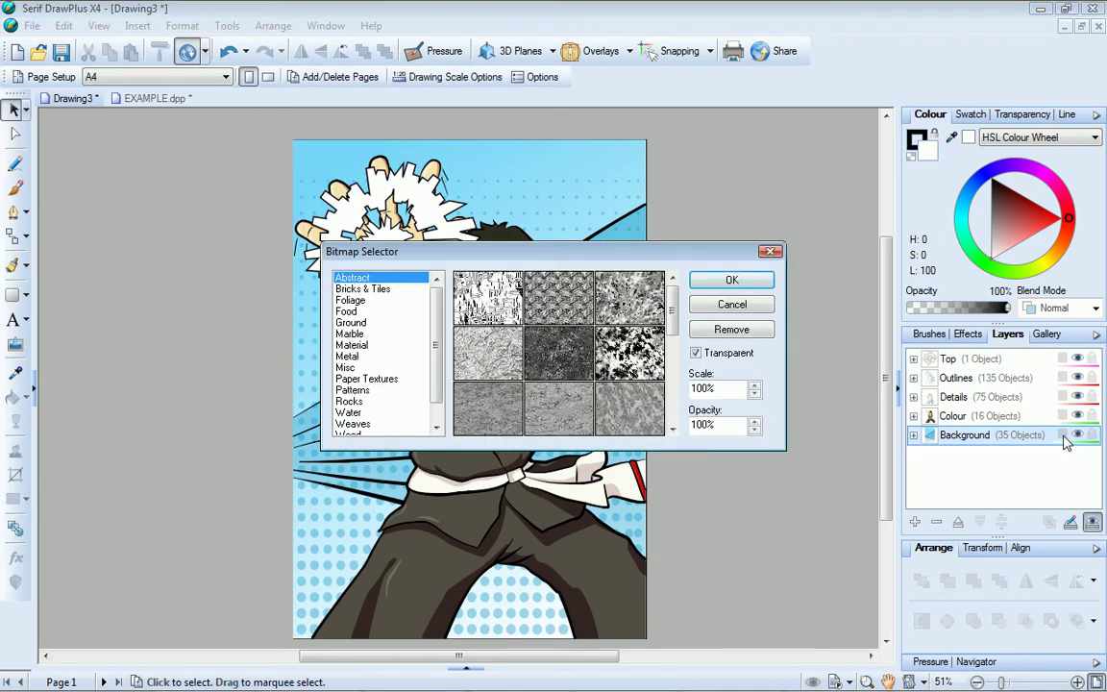
left_click(728, 280)
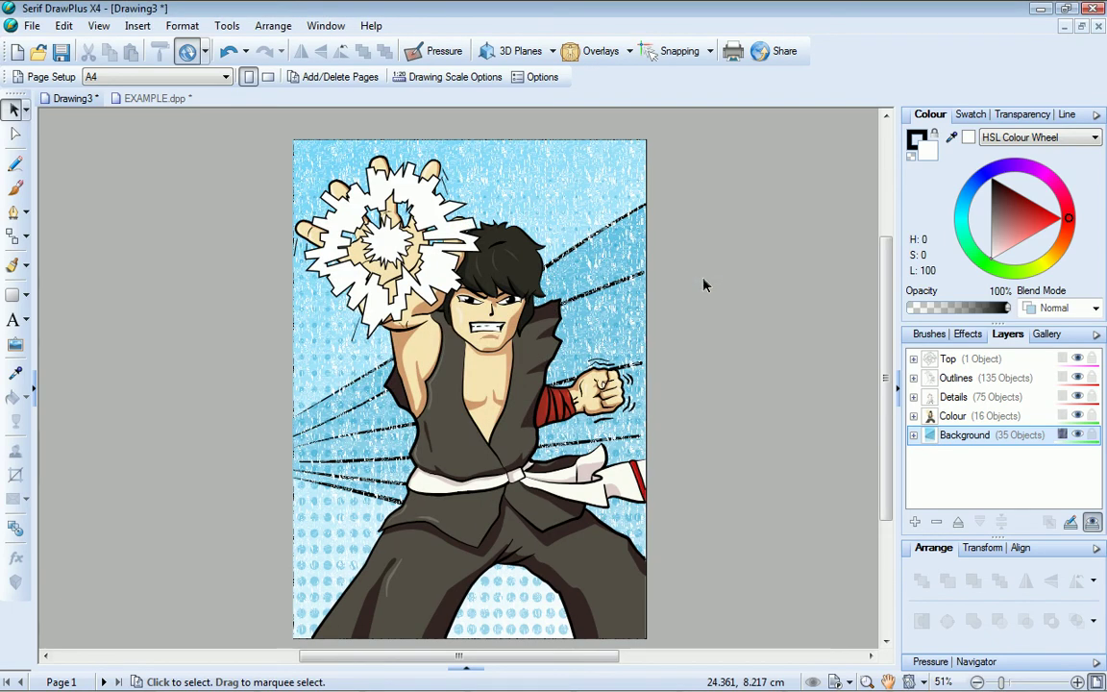
left_click(1078, 435)
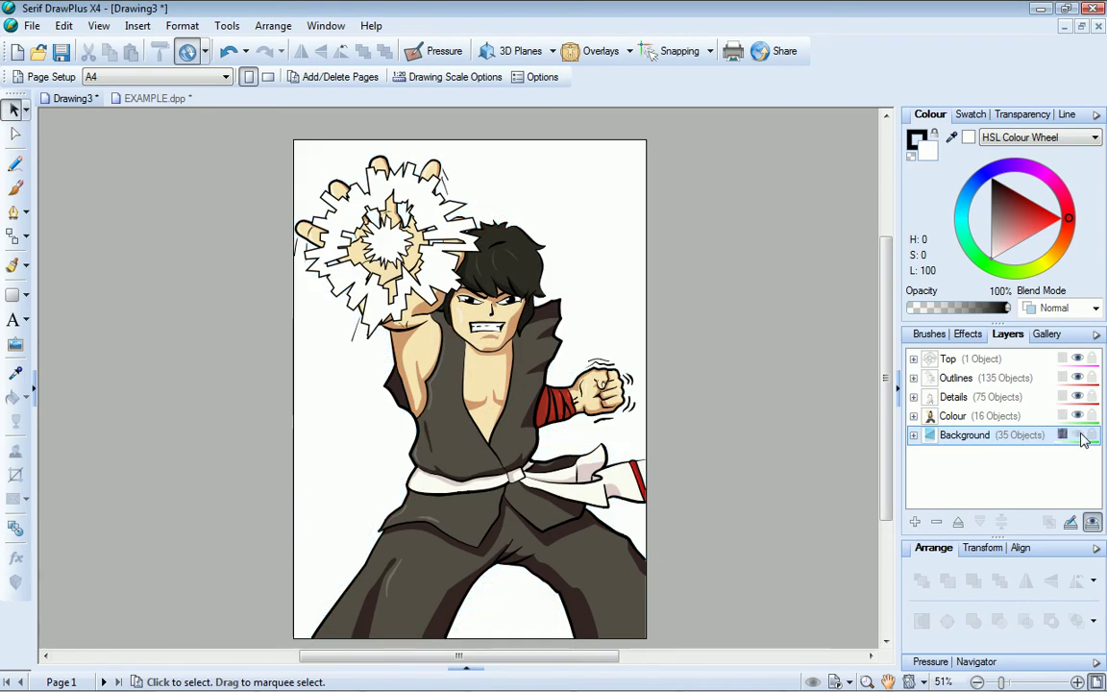
left_click(1079, 436)
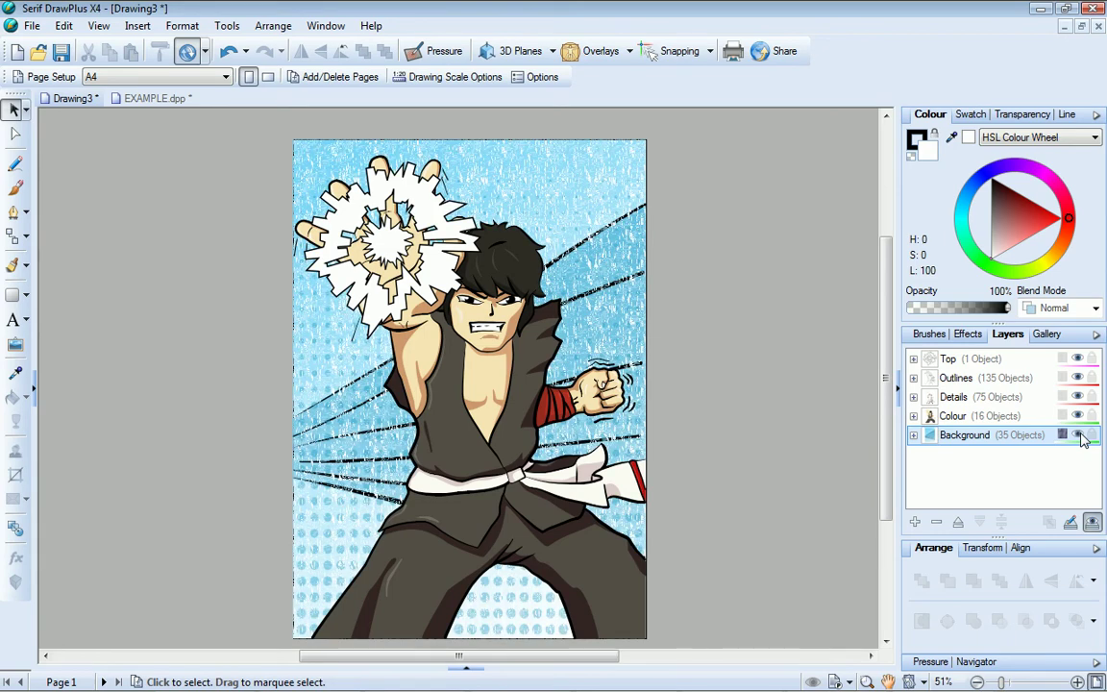
Lock the Top layer to test selecting its white flash group, and unlock it to select and deselect the group.
left_click(1093, 360)
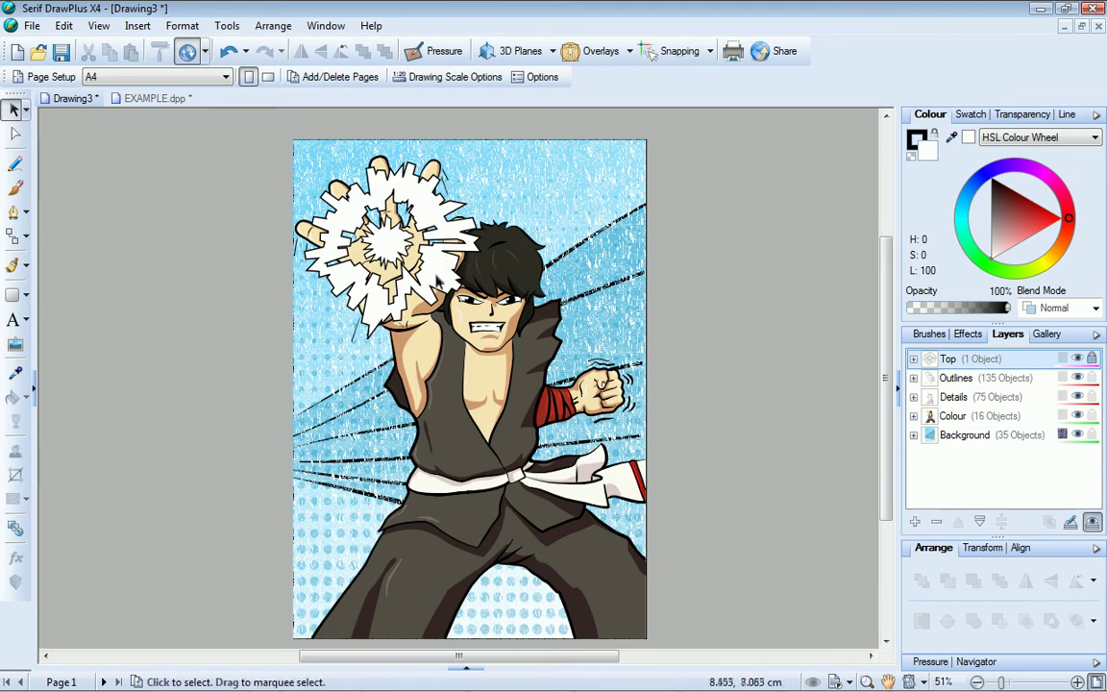
left_click_drag(305, 163, 526, 402)
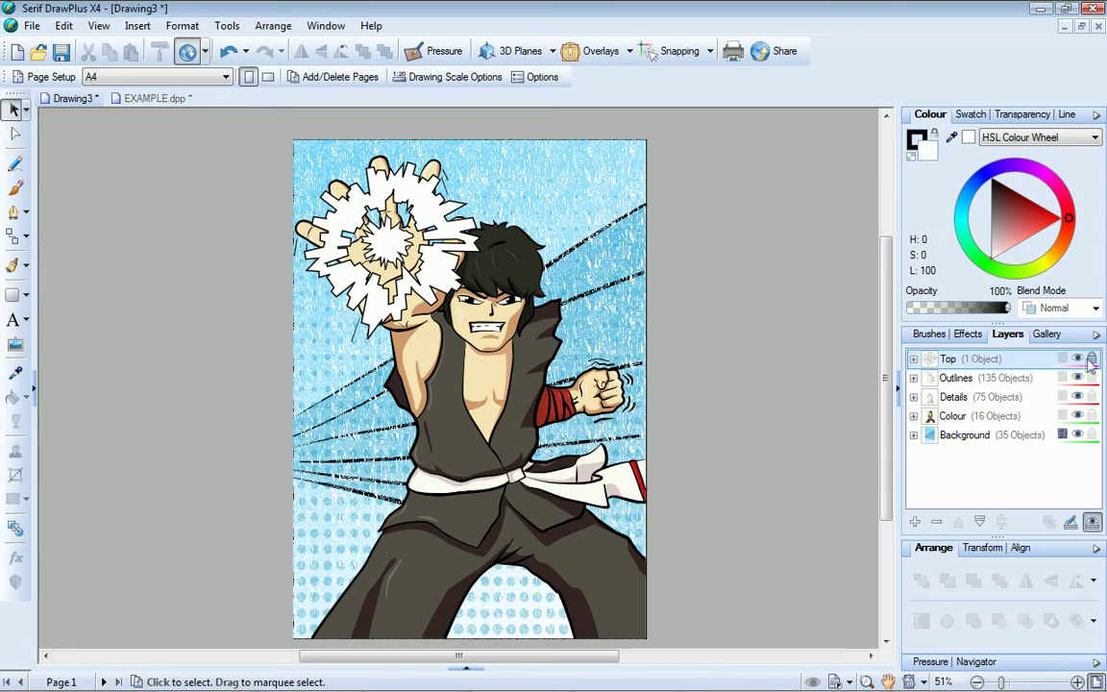
left_click(435, 291)
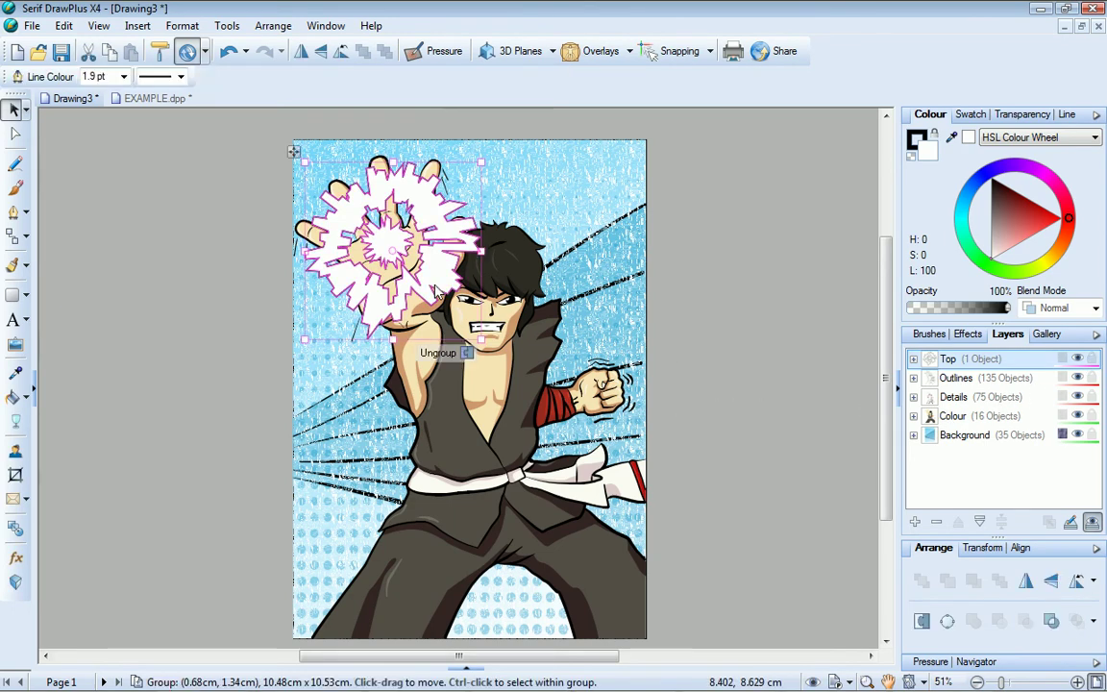
left_click(771, 316)
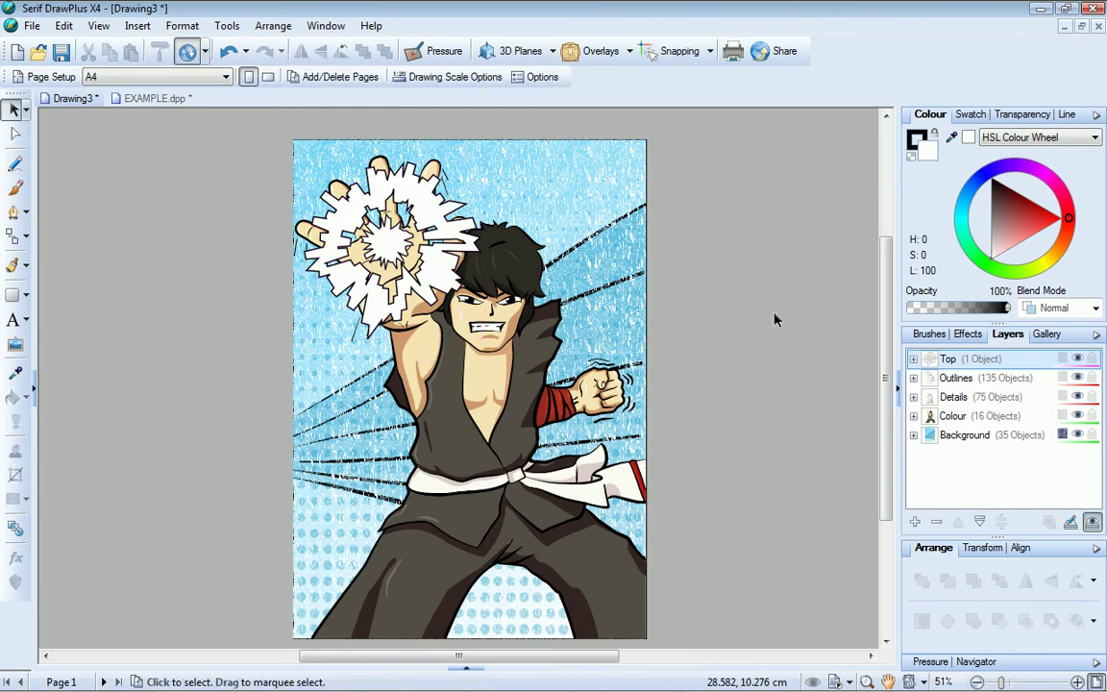